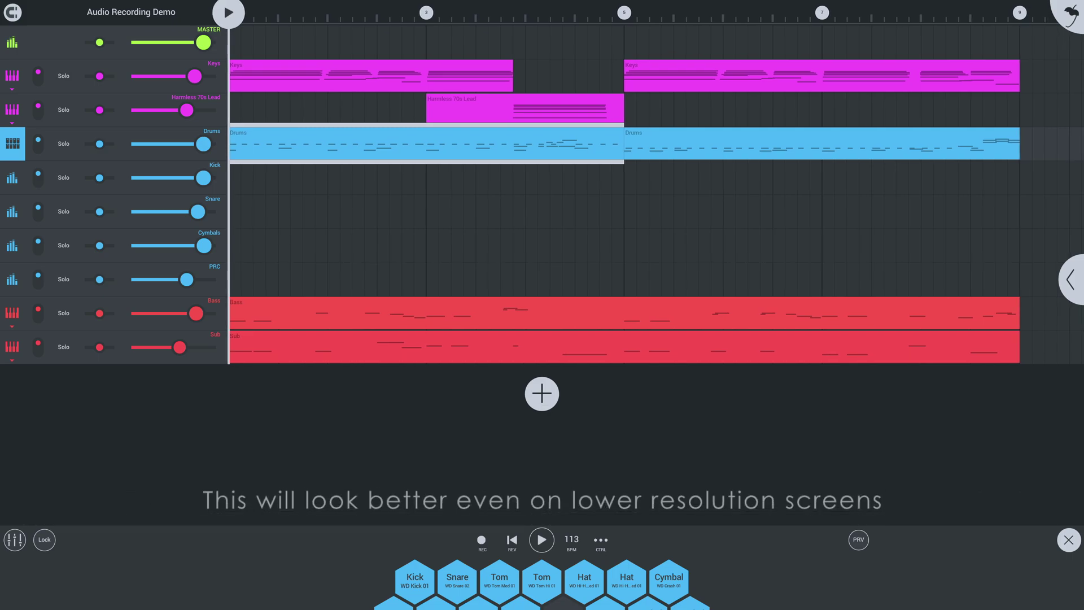
# - Play the loop project and add a new audio recording track, Record 10
pyautogui.press('space')
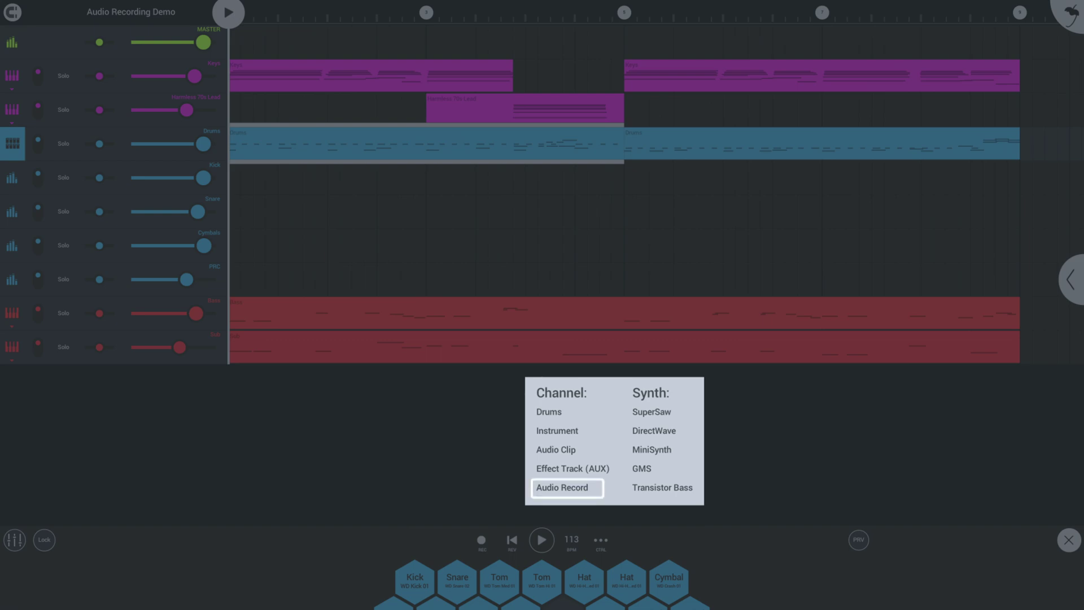
pyautogui.click(562, 487)
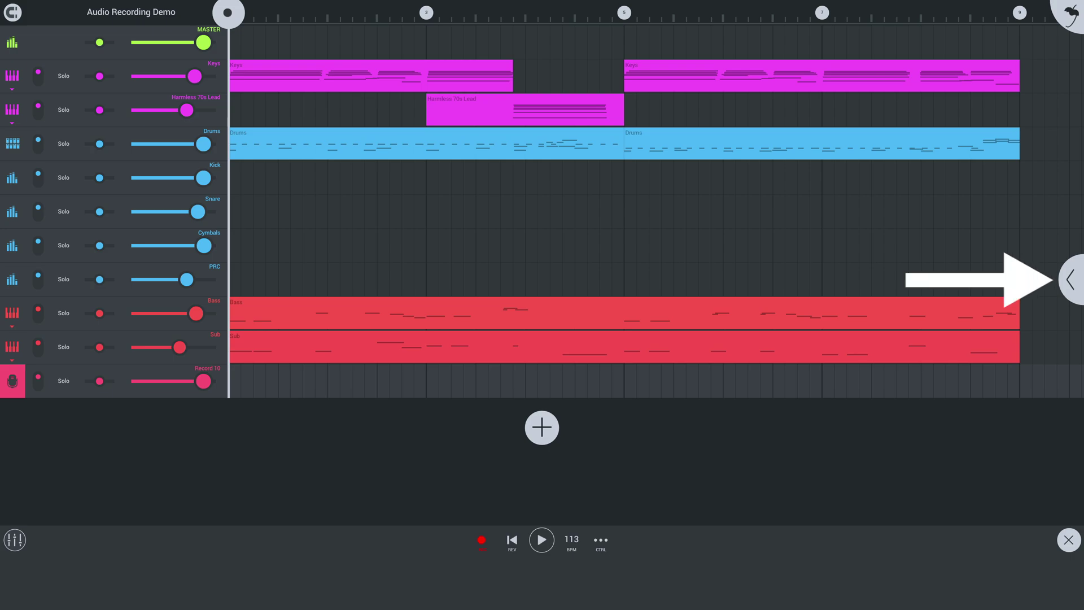
# - Set Record 10 to record from Input 1 routed to Master and arm its microphone
pyautogui.click(1070, 280)
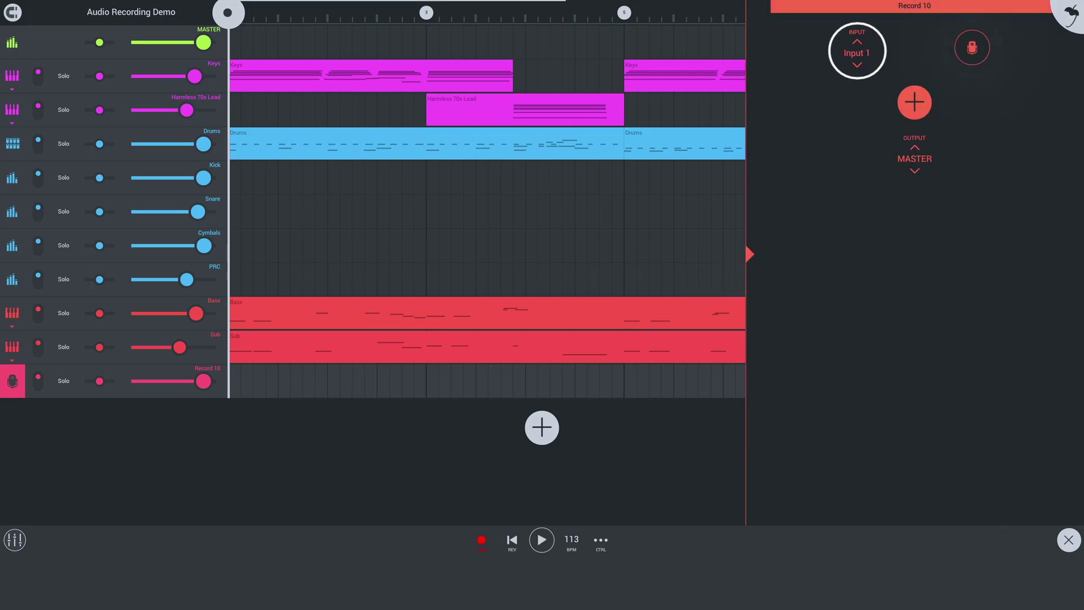
pyautogui.click(857, 53)
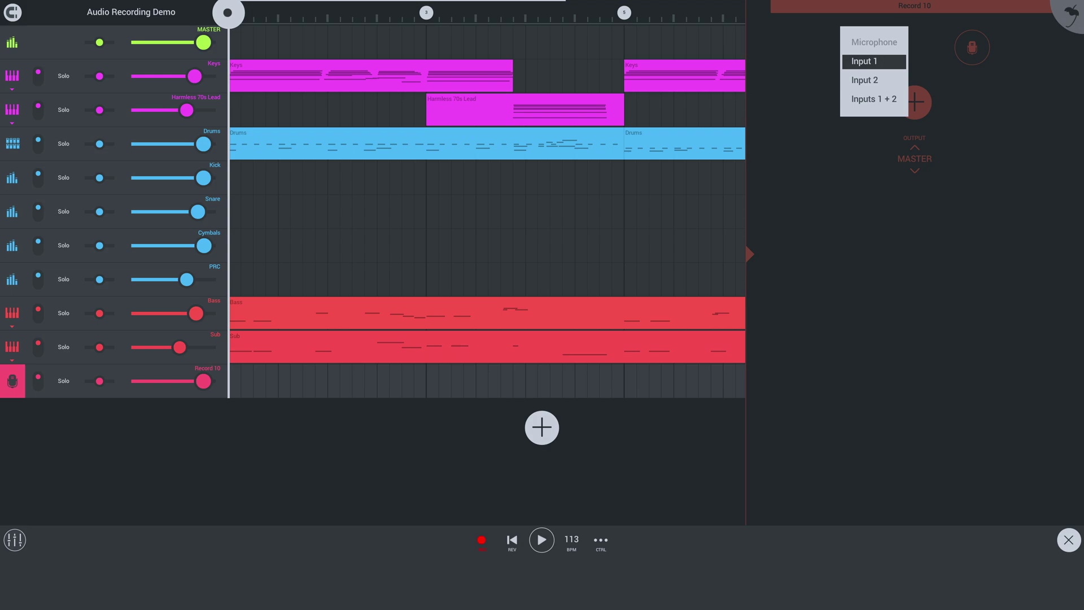
pyautogui.click(873, 61)
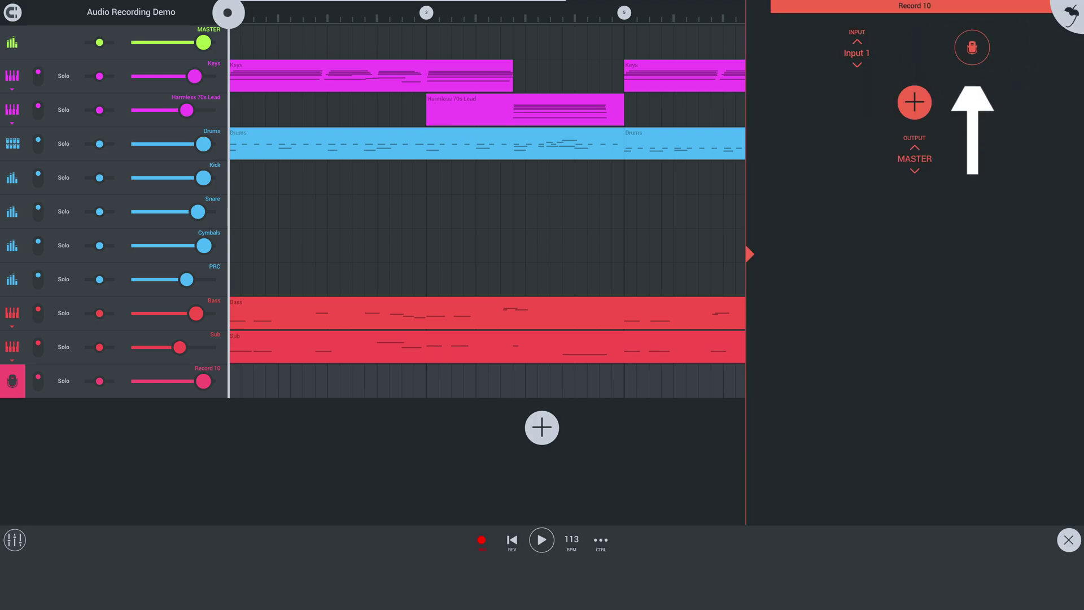
pyautogui.click(973, 47)
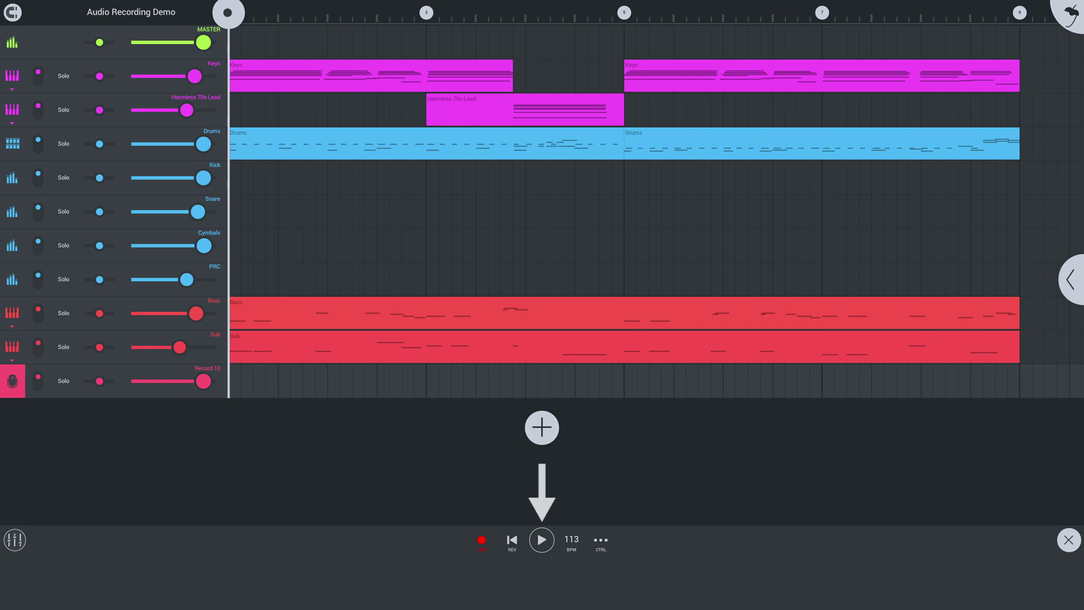
# - Record a guitar take across the whole loop onto Record 10 and play it back
pyautogui.click(542, 539)
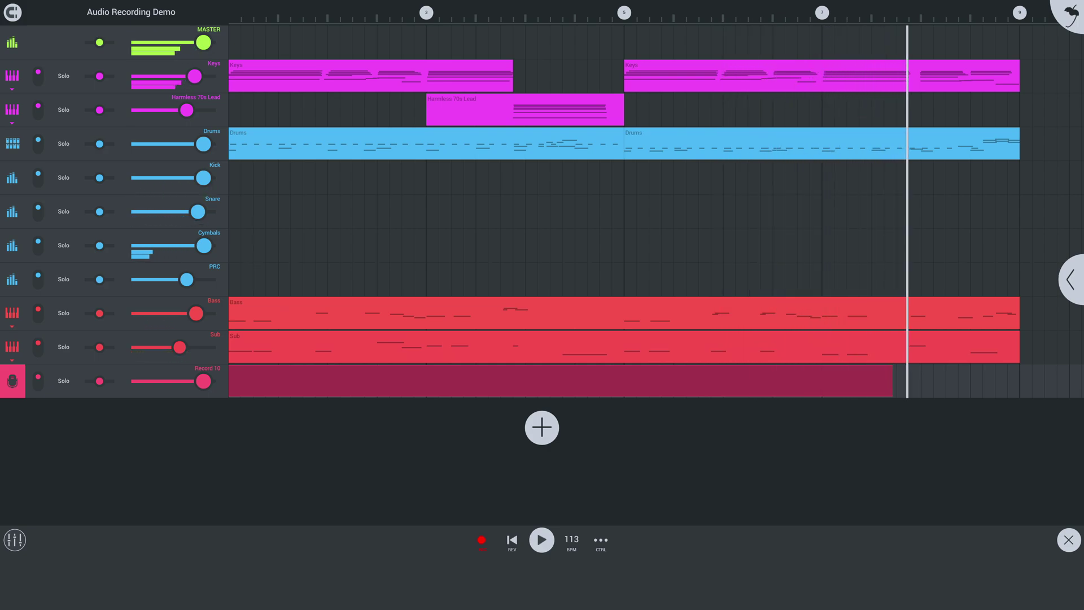
pyautogui.click(543, 540)
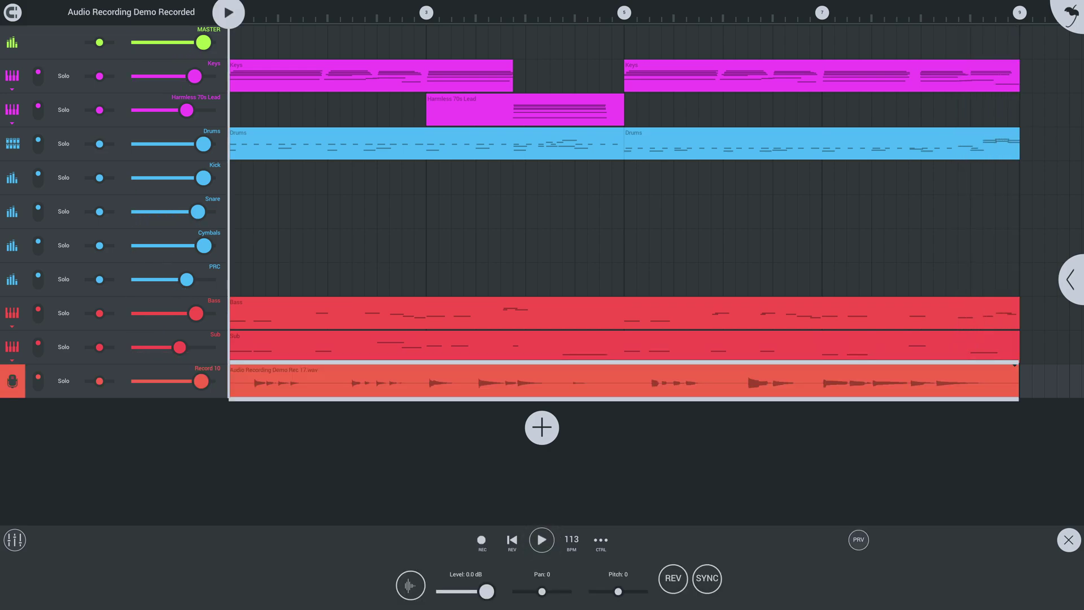
pyautogui.click(542, 540)
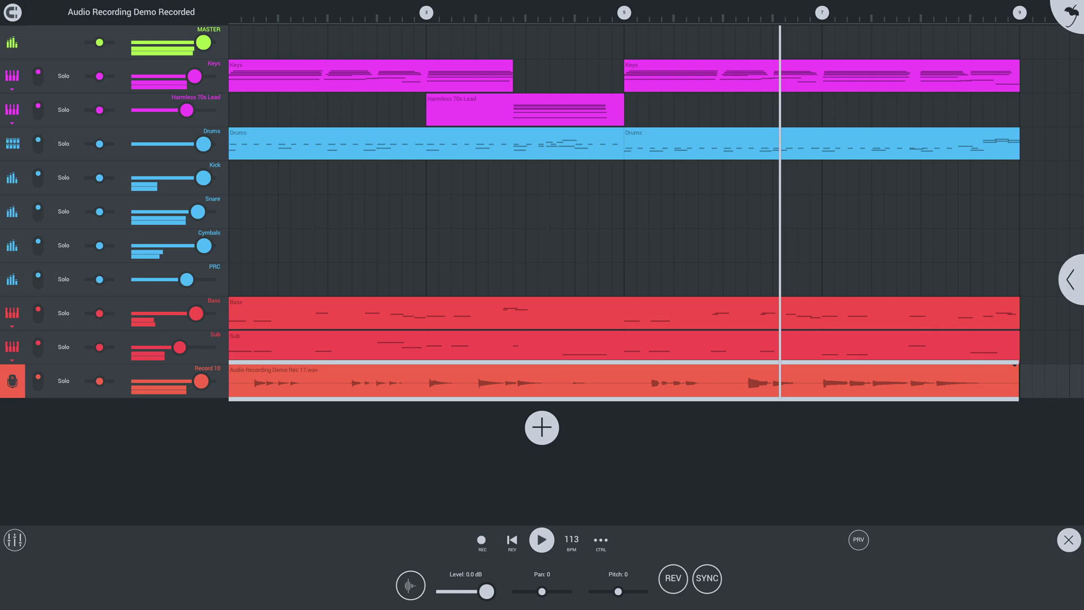
# - Add a Gate and then a Compressor to Record 10, auditioning each during playback
pyautogui.press('space')
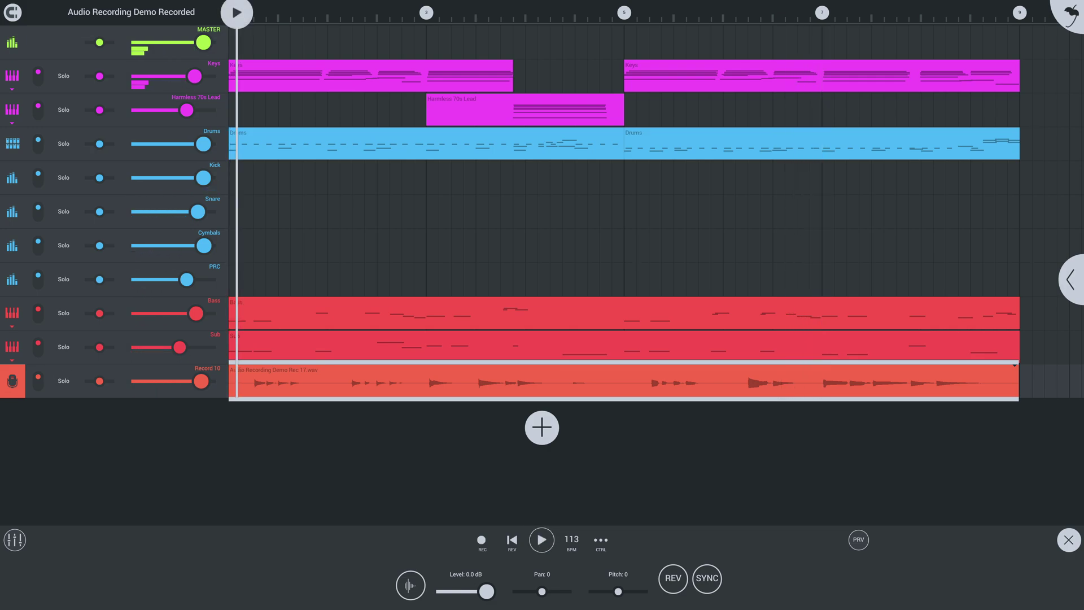
pyautogui.click(64, 380)
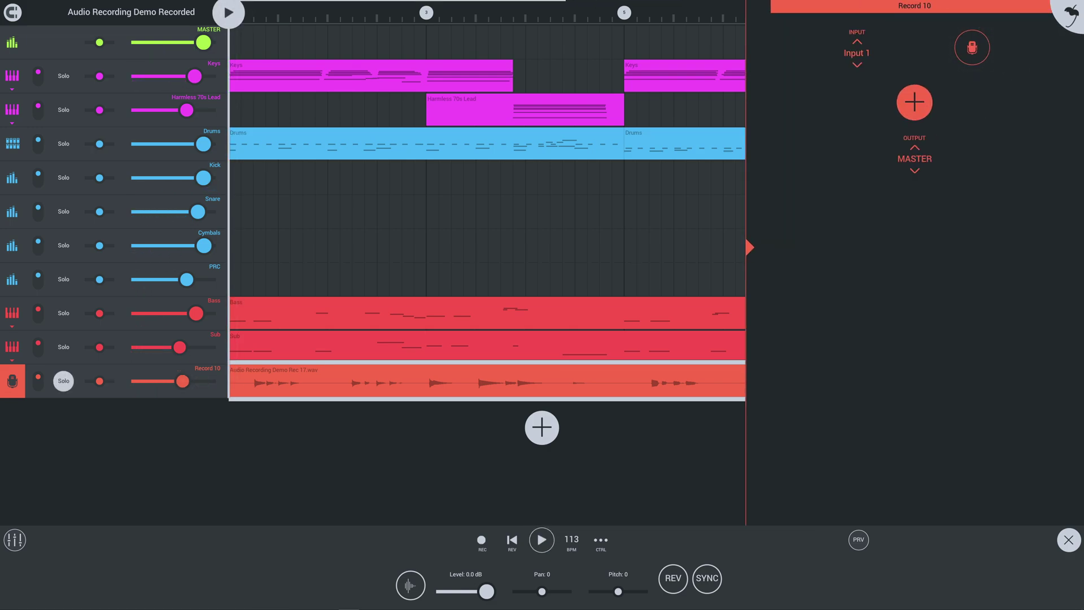
pyautogui.click(915, 102)
pyautogui.click(883, 215)
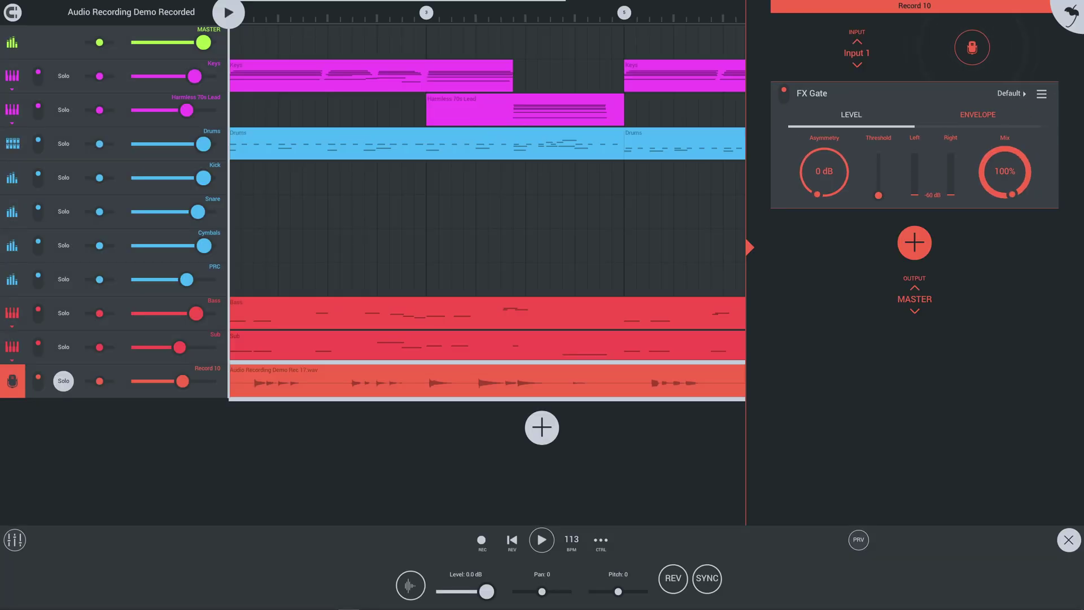
pyautogui.press('space')
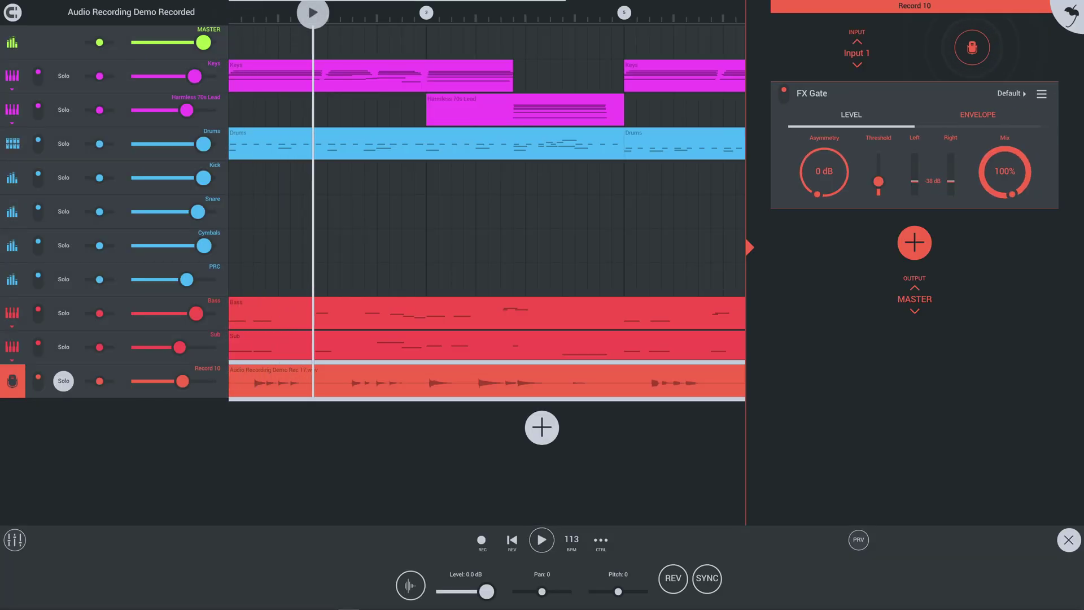
pyautogui.press('space')
pyautogui.click(914, 242)
pyautogui.click(834, 297)
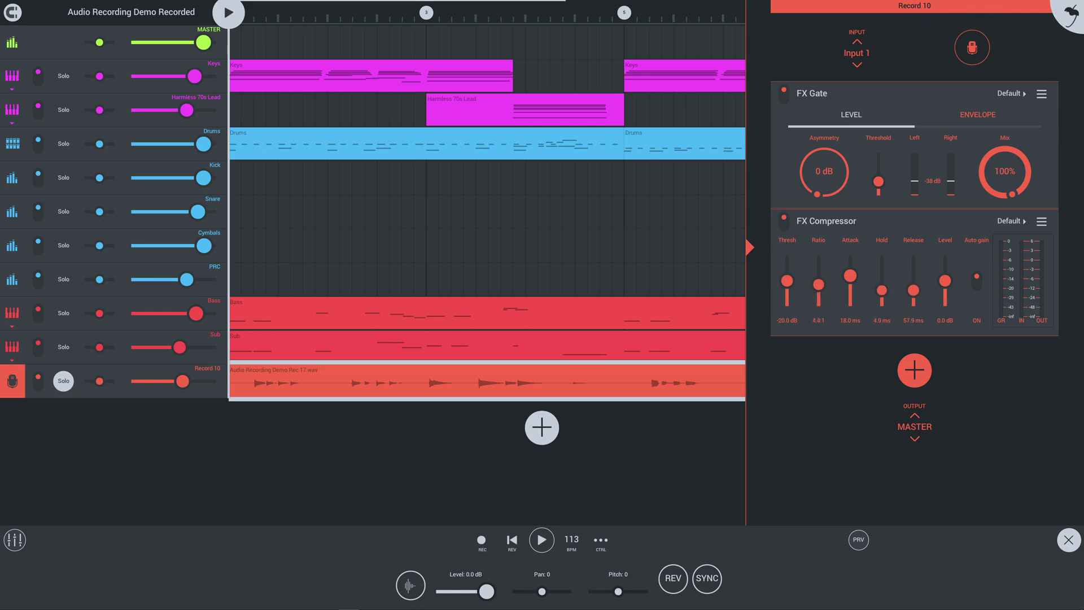
pyautogui.press('space')
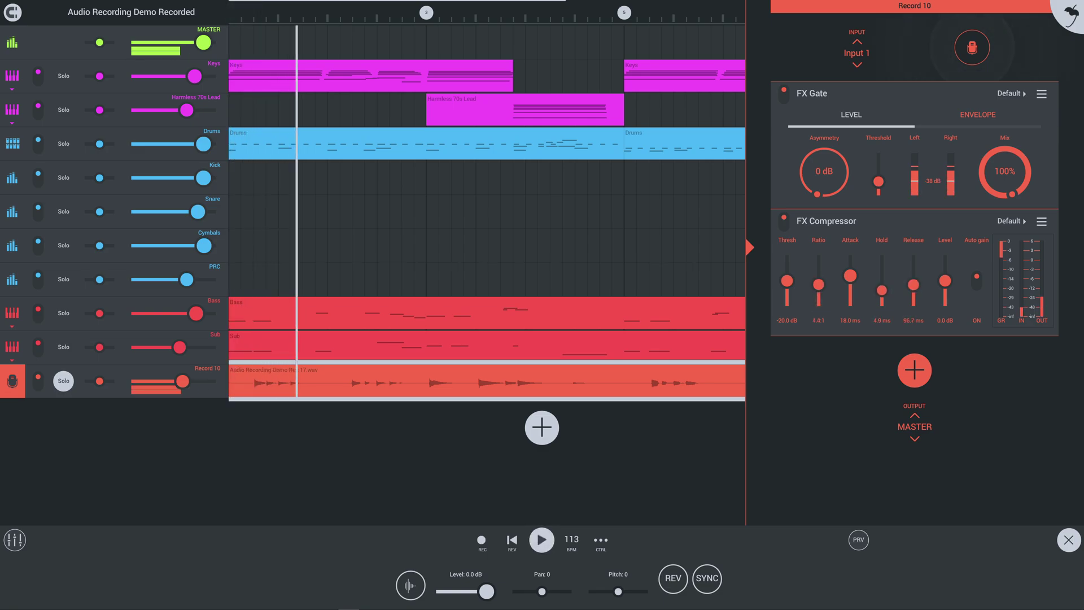
pyautogui.press('space')
# - Add a Band Pass Filter and a Chorus after the compressor, auditioning the full chain
pyautogui.click(914, 370)
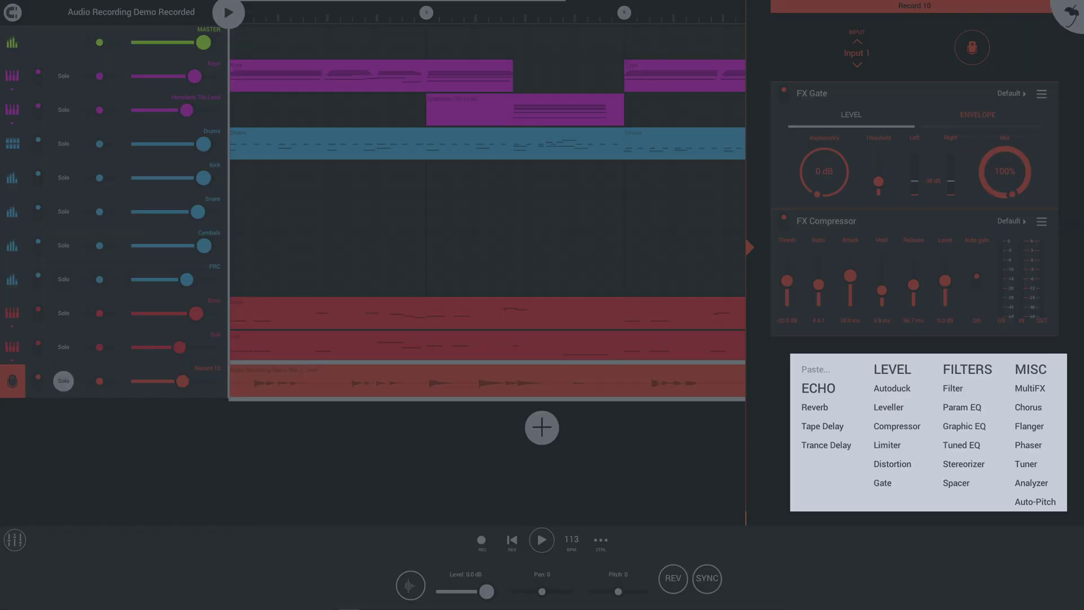
pyautogui.click(953, 388)
pyautogui.press('space')
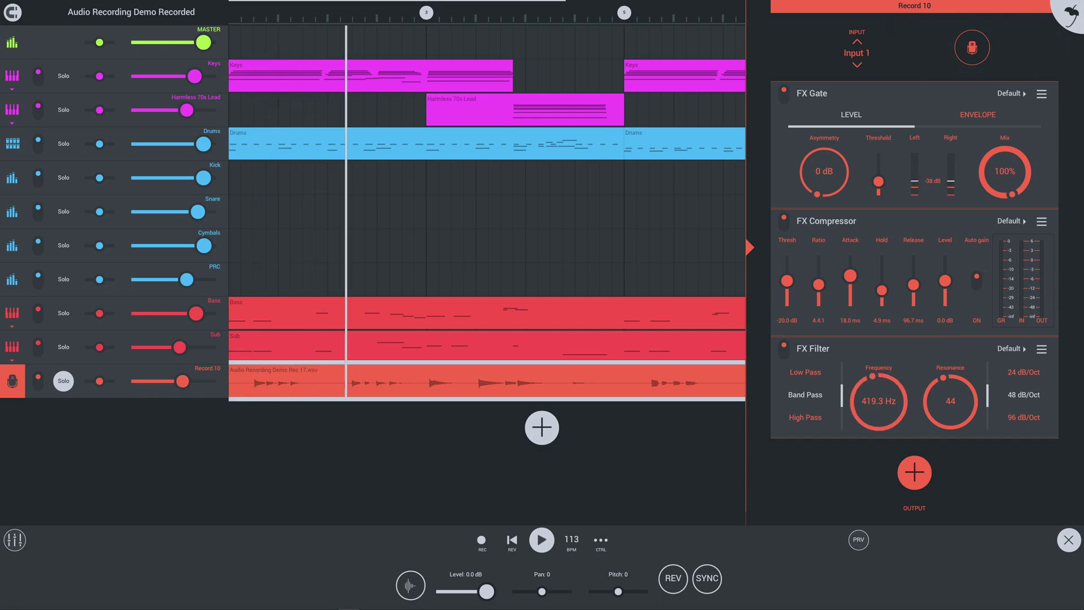
pyautogui.press('space')
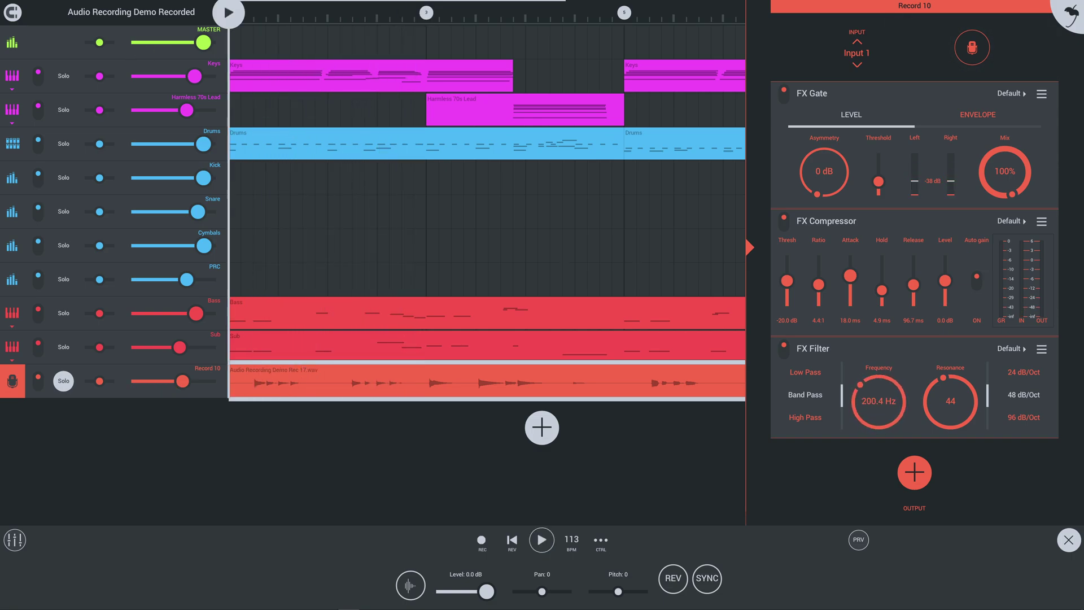
pyautogui.click(915, 473)
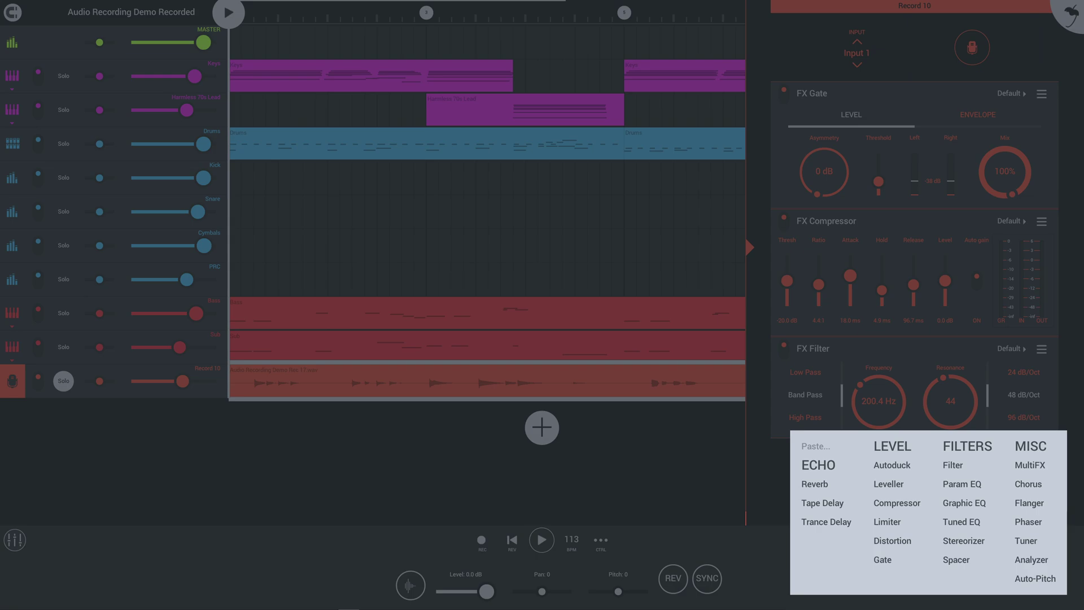
pyautogui.click(1028, 484)
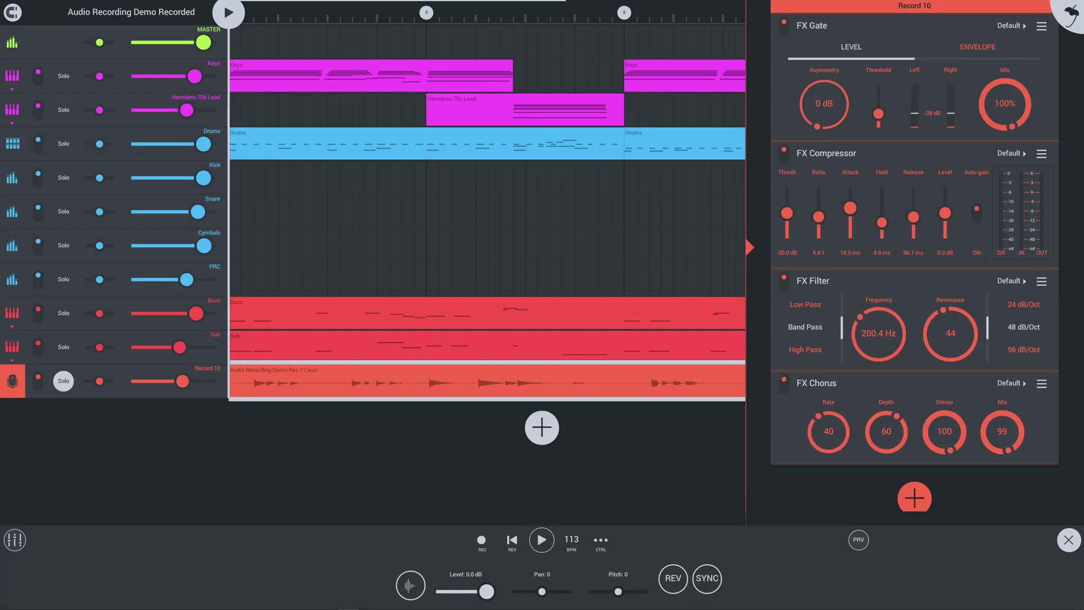
pyautogui.press('space')
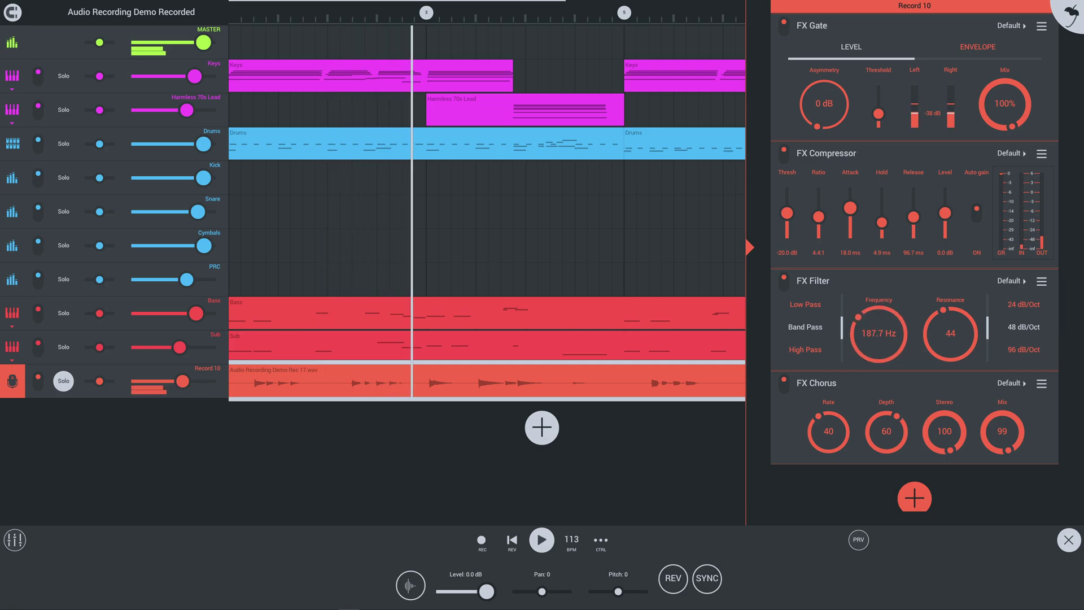
pyautogui.press('space')
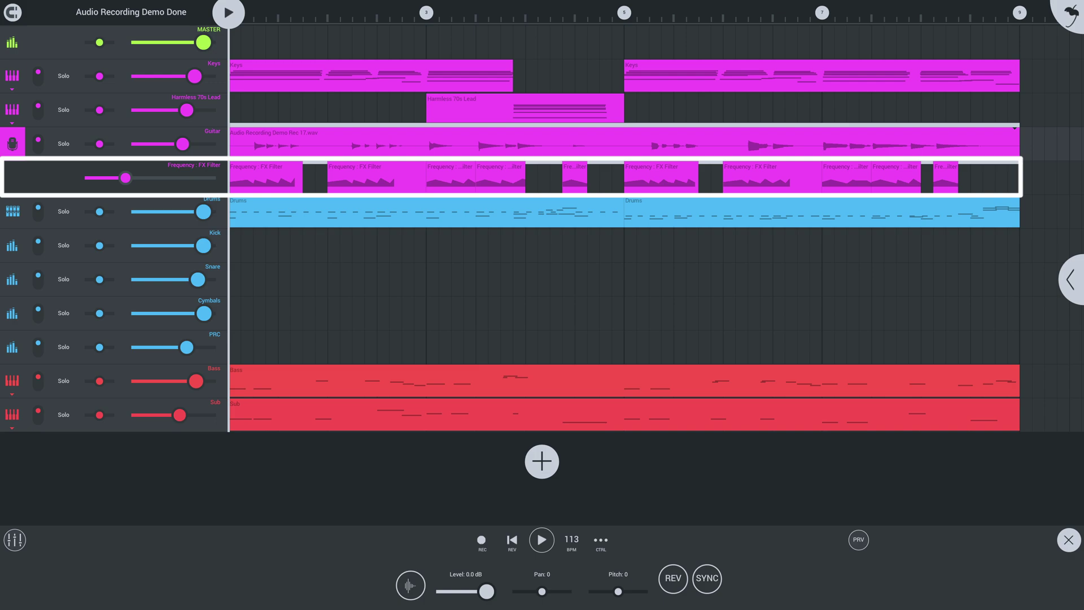
# - Play the Done project with Guitar filter-frequency automation and show its effects chain
pyautogui.press('space')
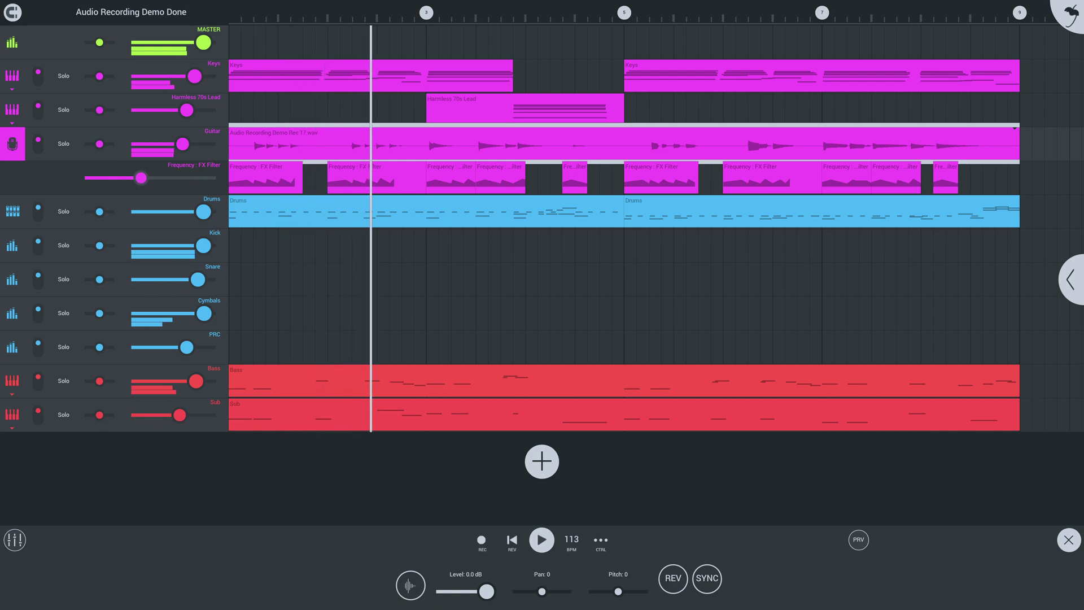
pyautogui.click(1071, 279)
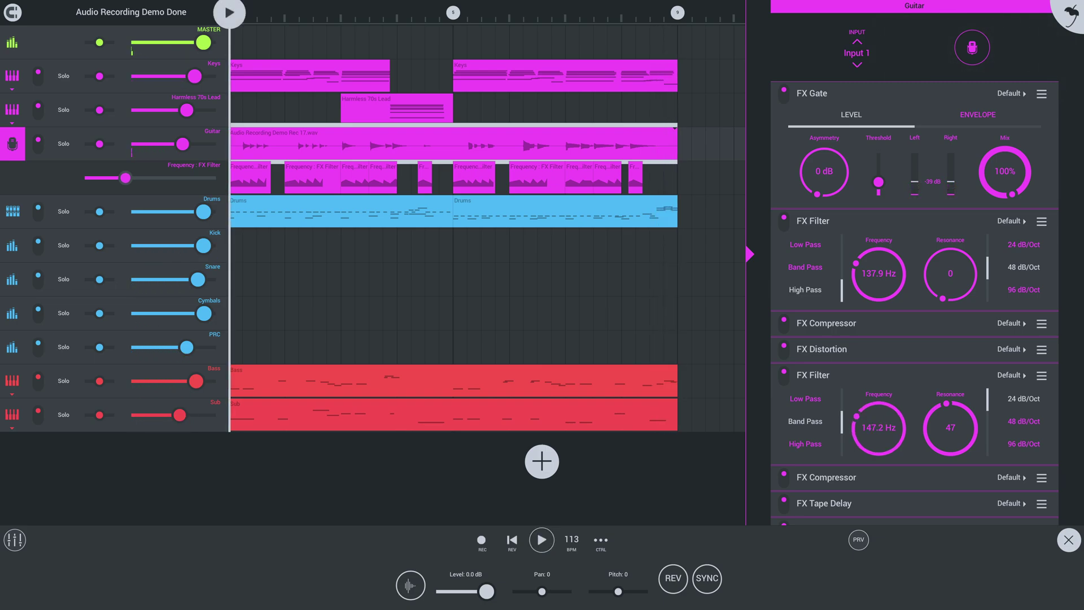
# - Hide the Guitar track's effects chain so the arrangement fills the screen
pyautogui.click(750, 255)
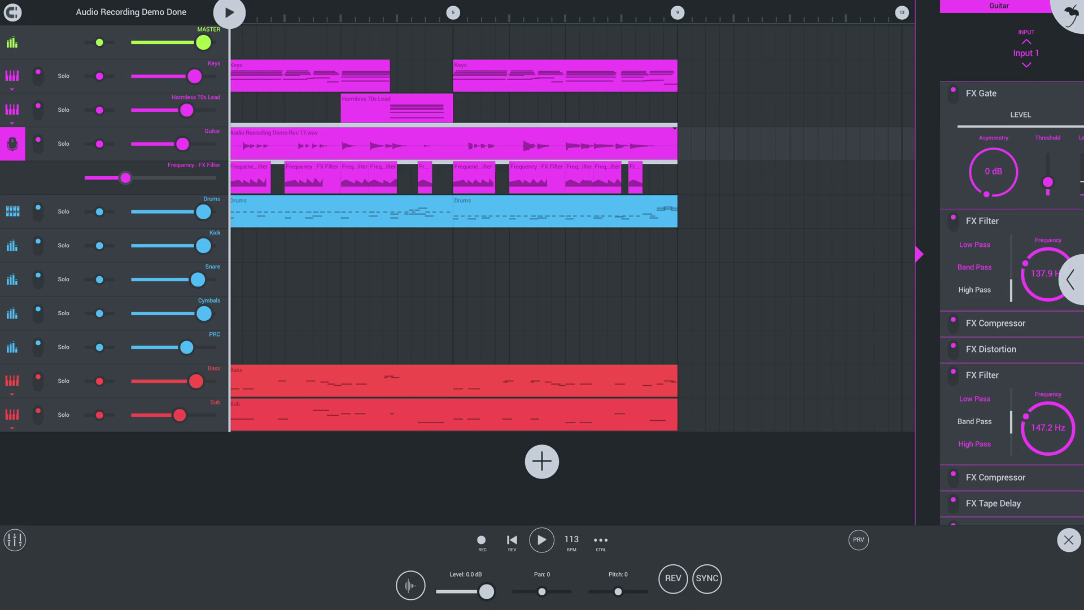